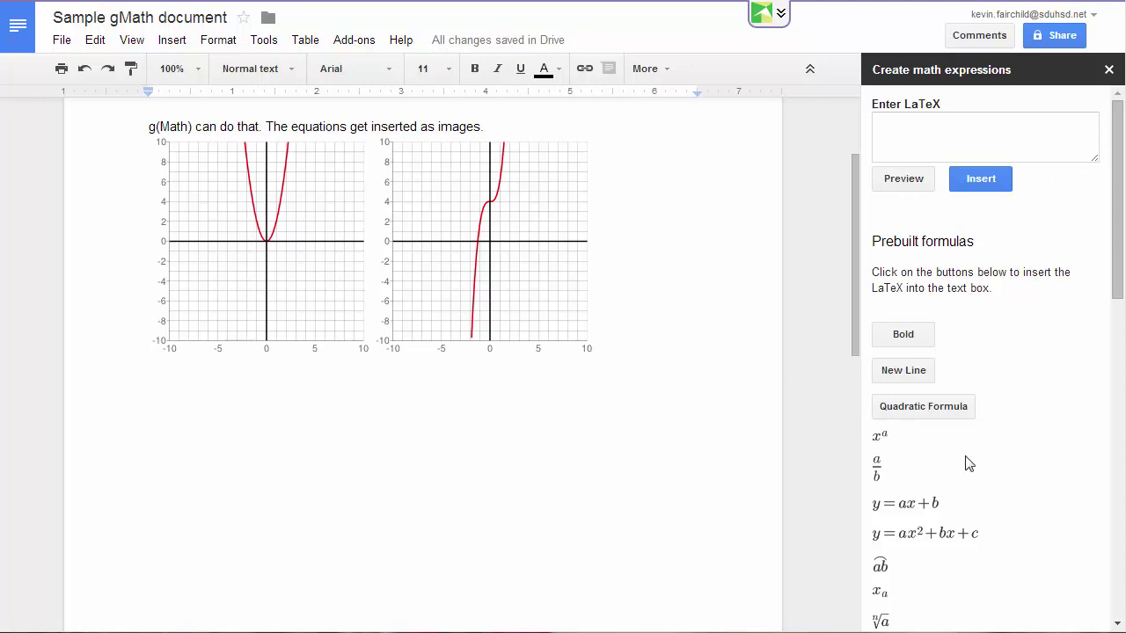
Place the cursor on the empty line below the two graphs, then browse the g(Math) Prebuilt formulas list
click(804, 438)
scroll(1016, 495, down, 8)
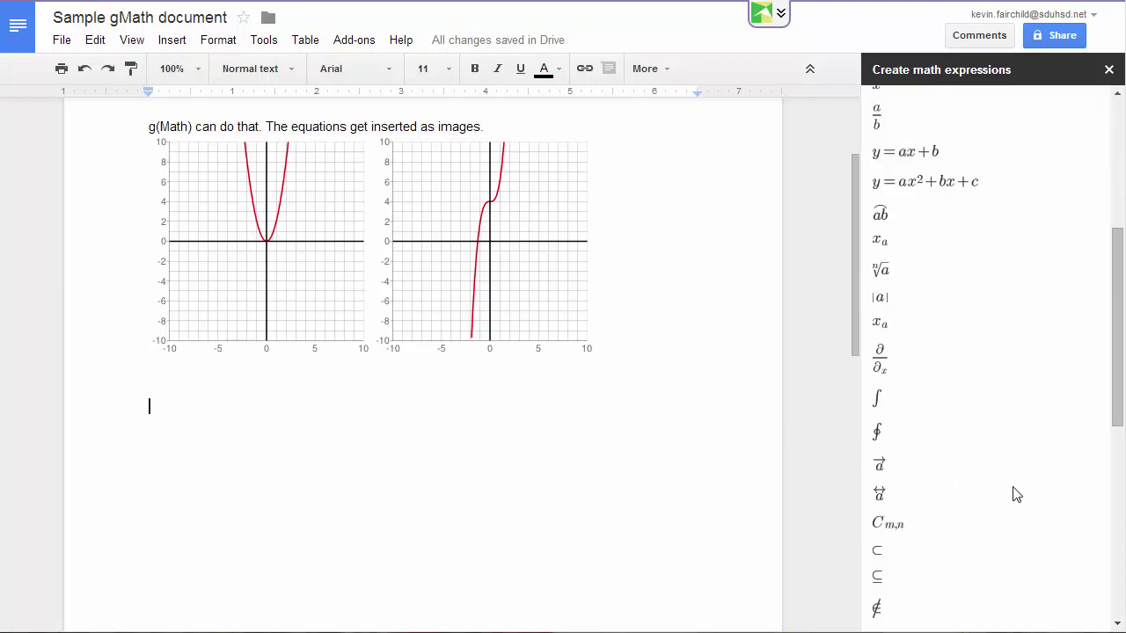
scroll(1016, 494, down, 2)
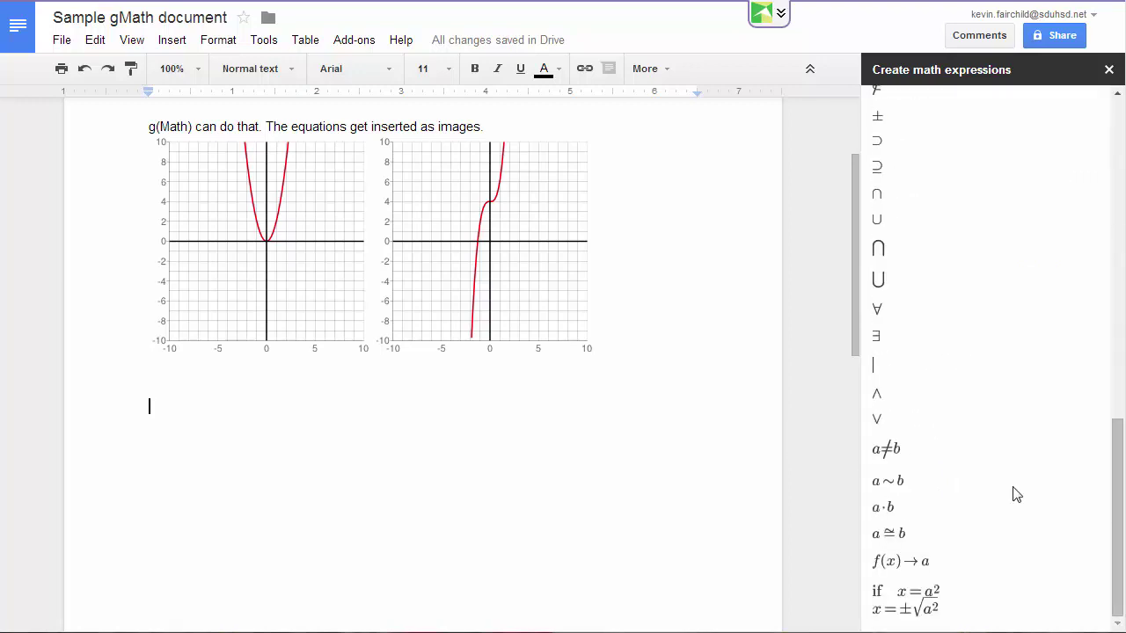
scroll(1016, 494, up, 2)
scroll(1016, 494, up, 10)
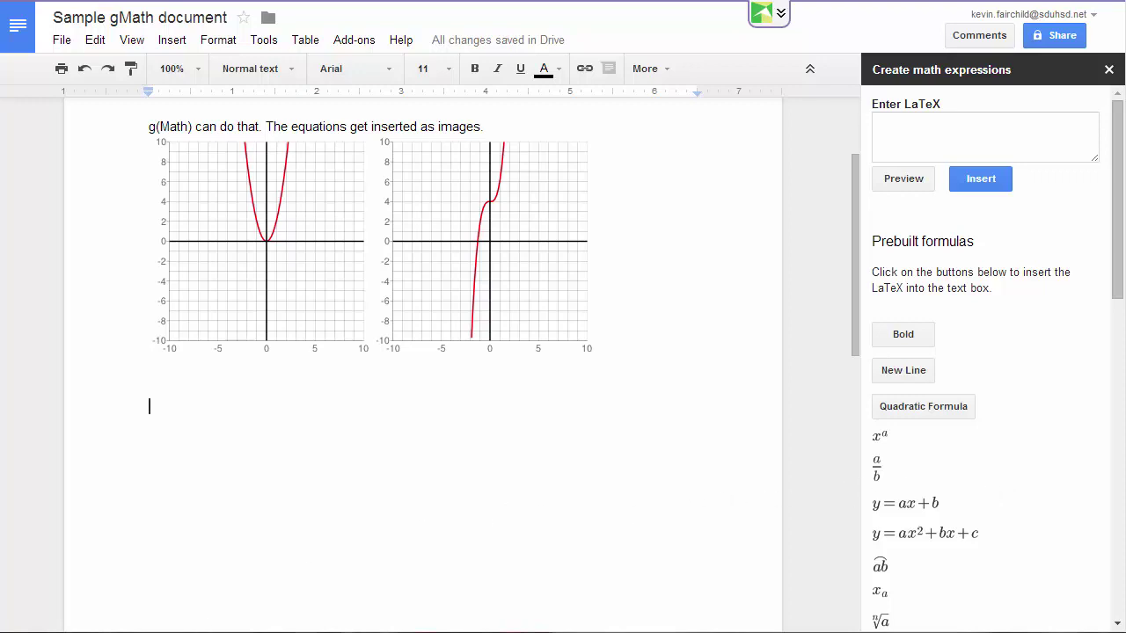
In MathType, insert a lim x→∞ template with a parentheses fence for its expression
click(249, 629)
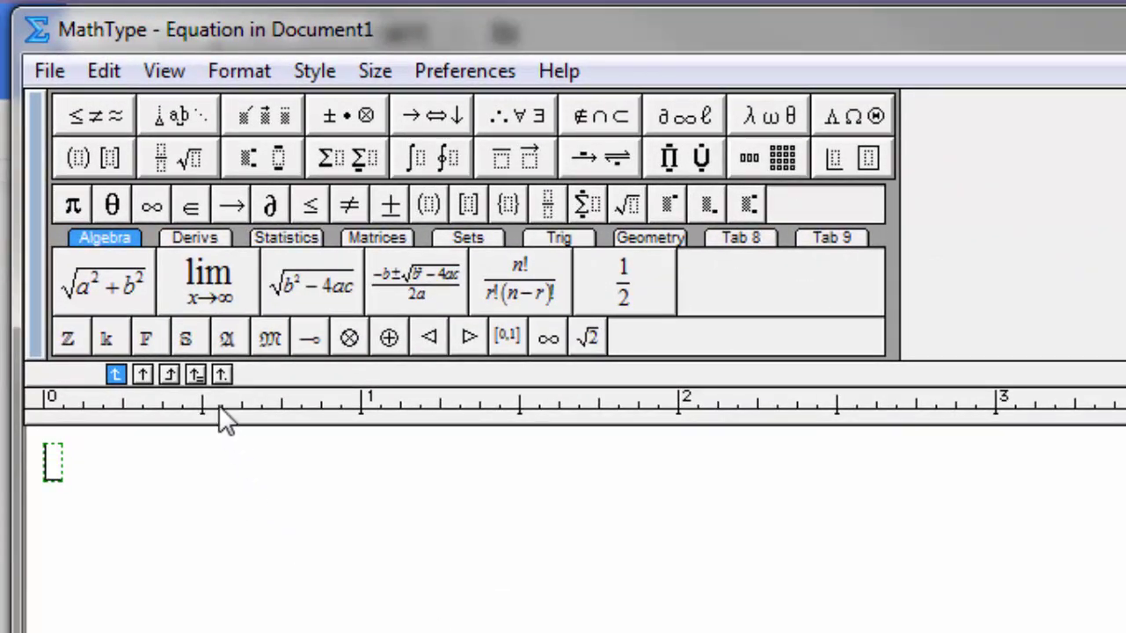
click(215, 280)
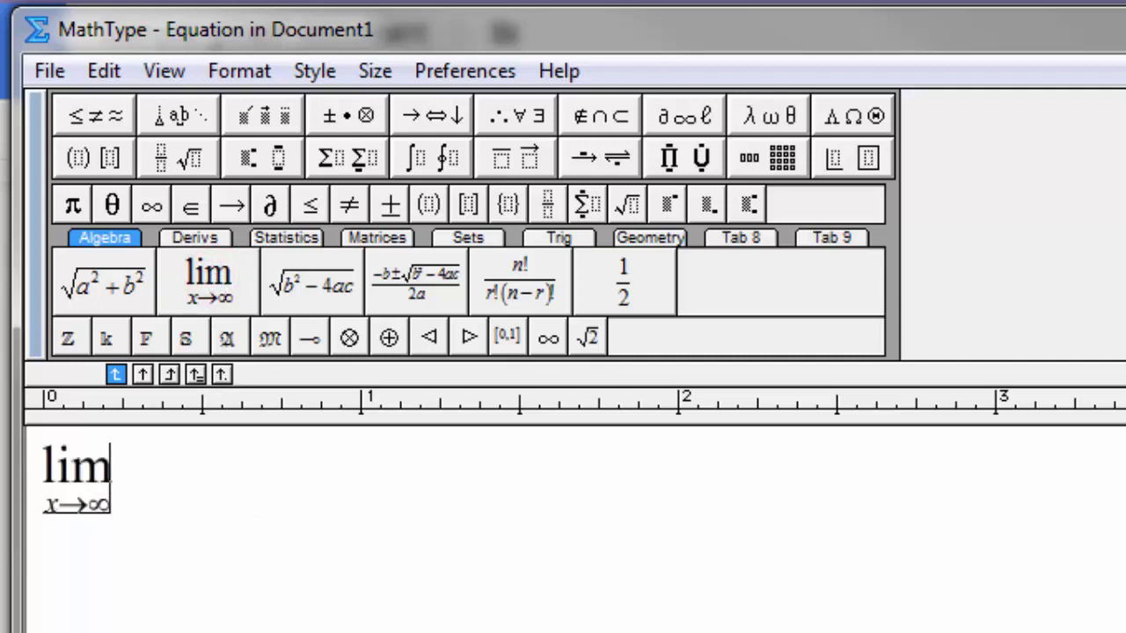
text(()
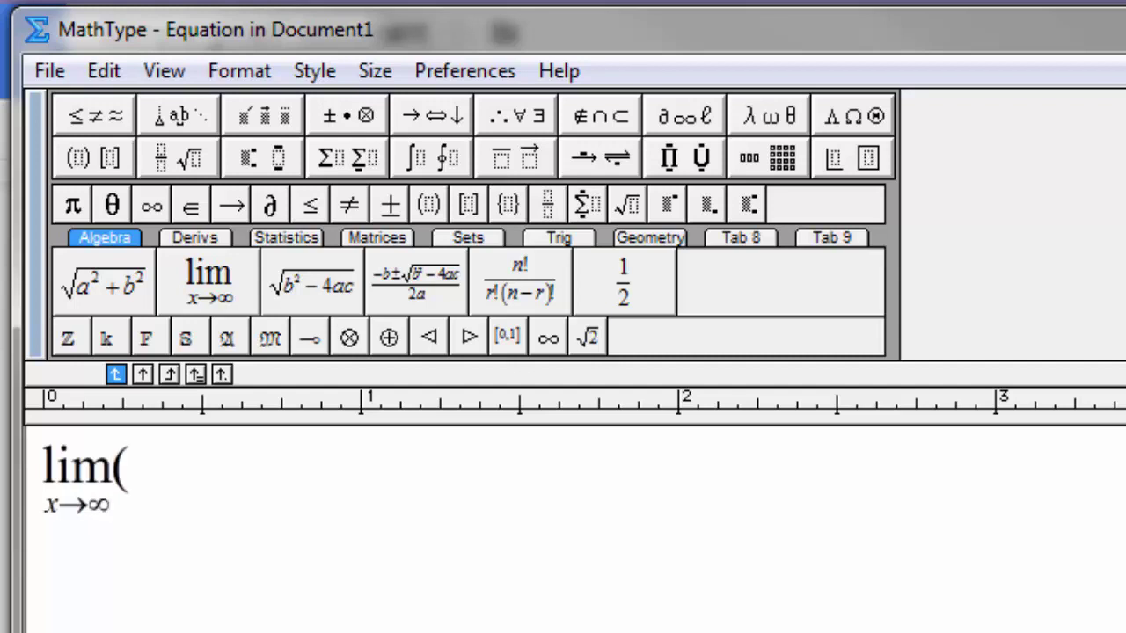
key(BackSpace)
click(78, 157)
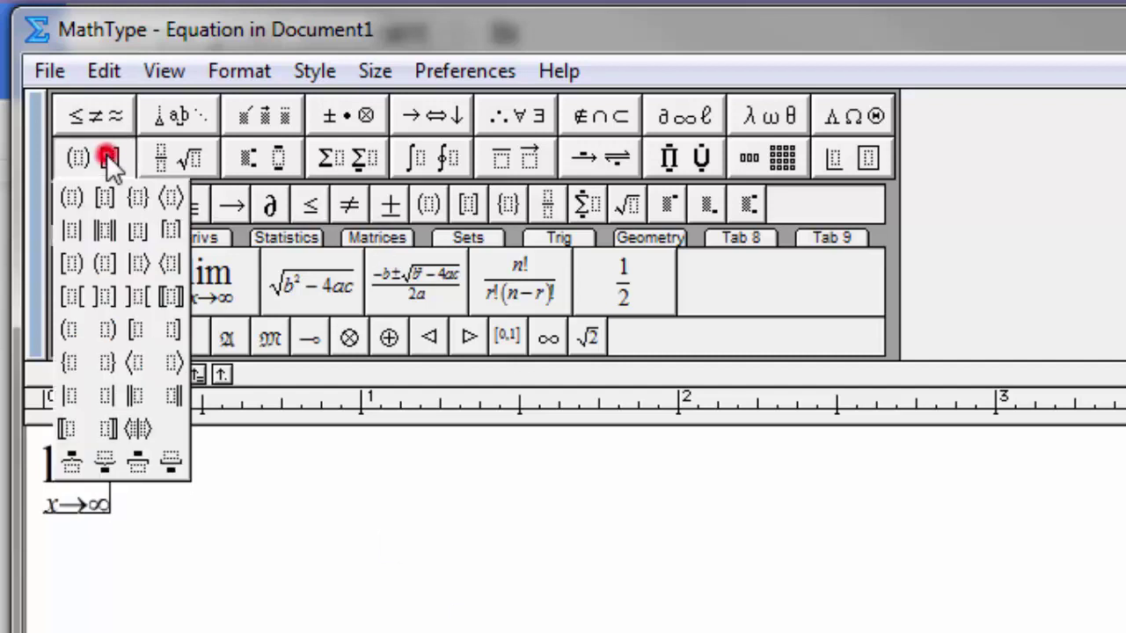
click(73, 199)
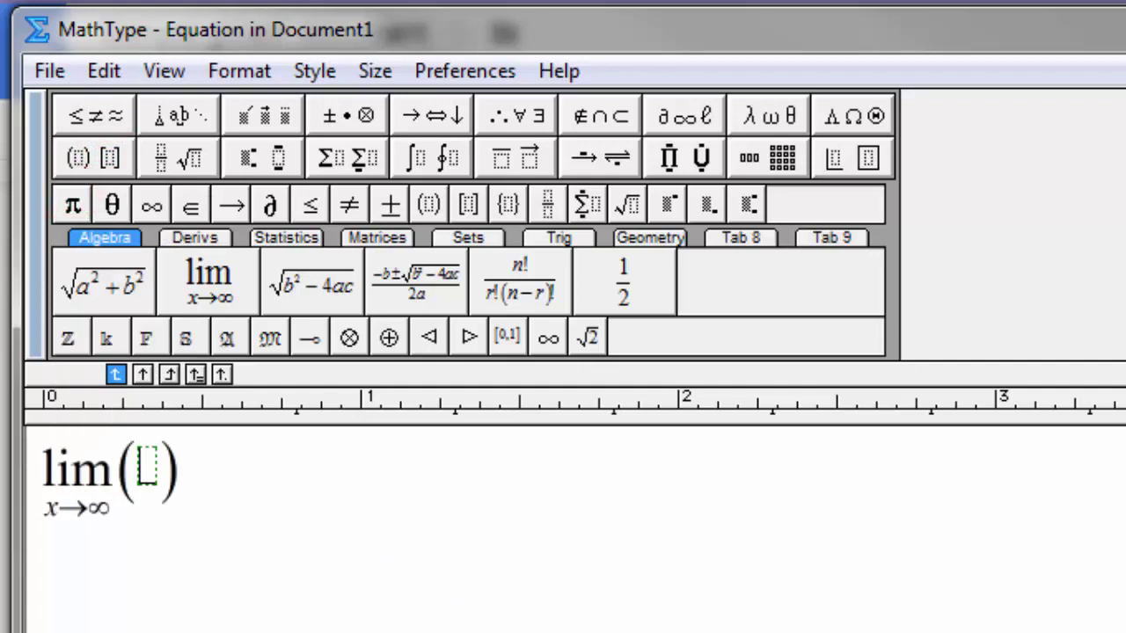
Enter the fraction (x²+1)/(x−3) inside the parentheses
key(ctrl+f)
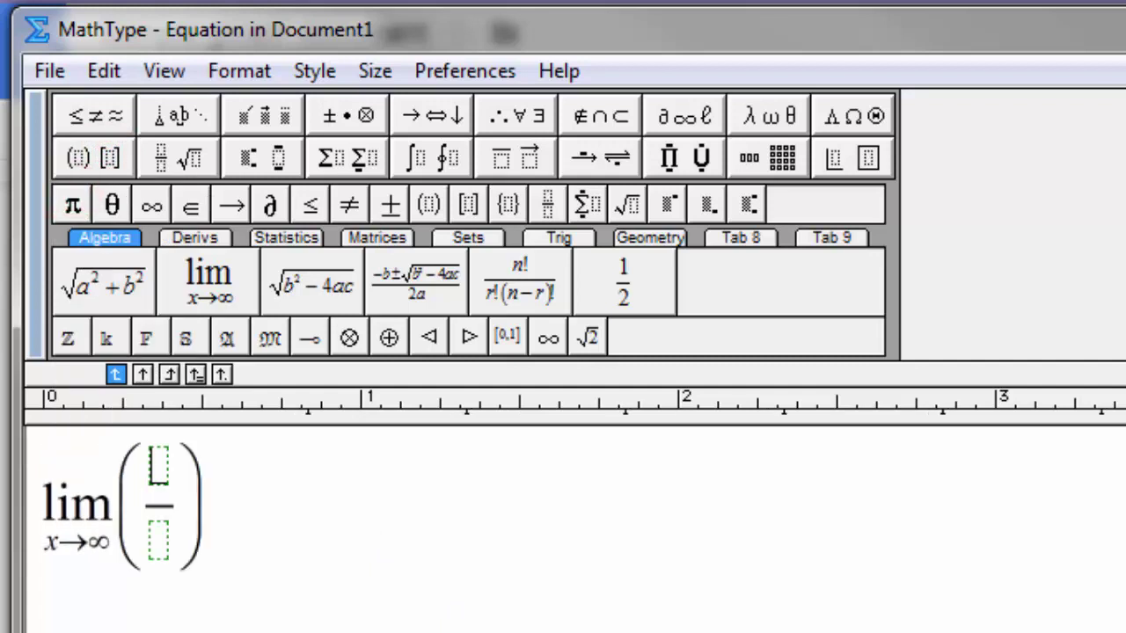
text(x)
key(ctrl+h)
text(2)
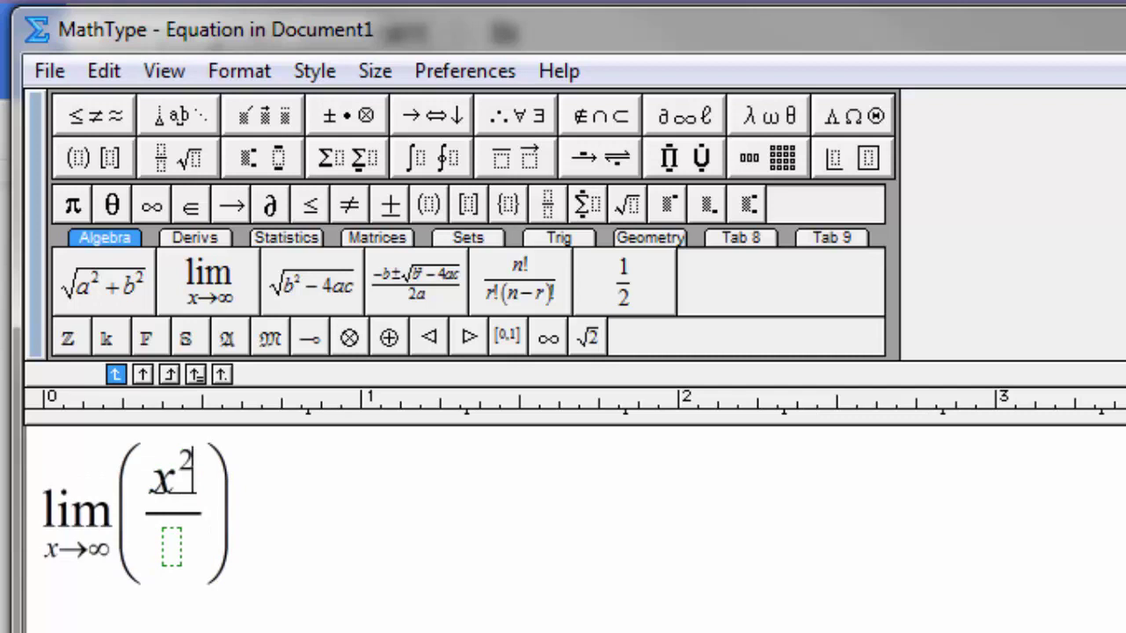
key(Right)
text(+1)/()
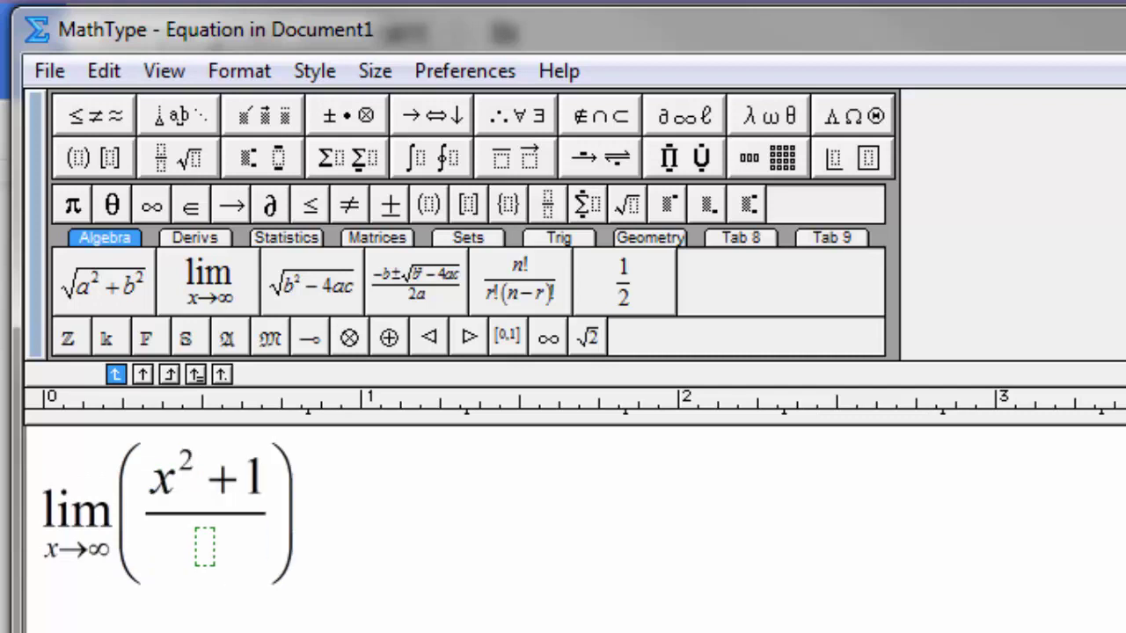
text(x-3)
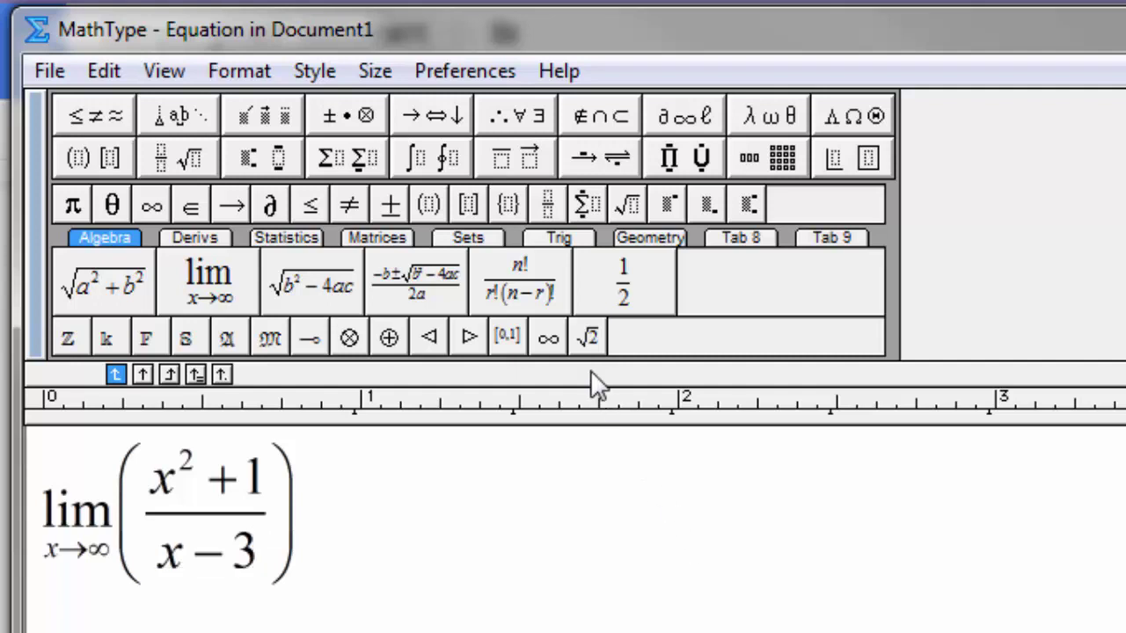
Set MathType's Cut and Copy output to LaTeX 2.09 and later, excluding MathType data
click(486, 72)
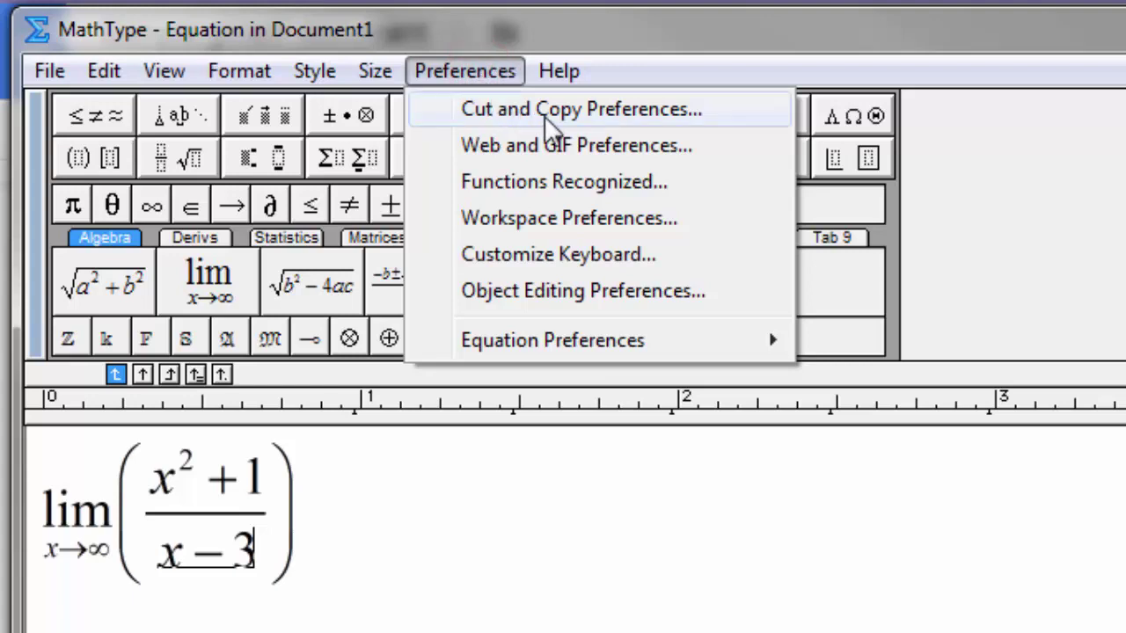
click(714, 112)
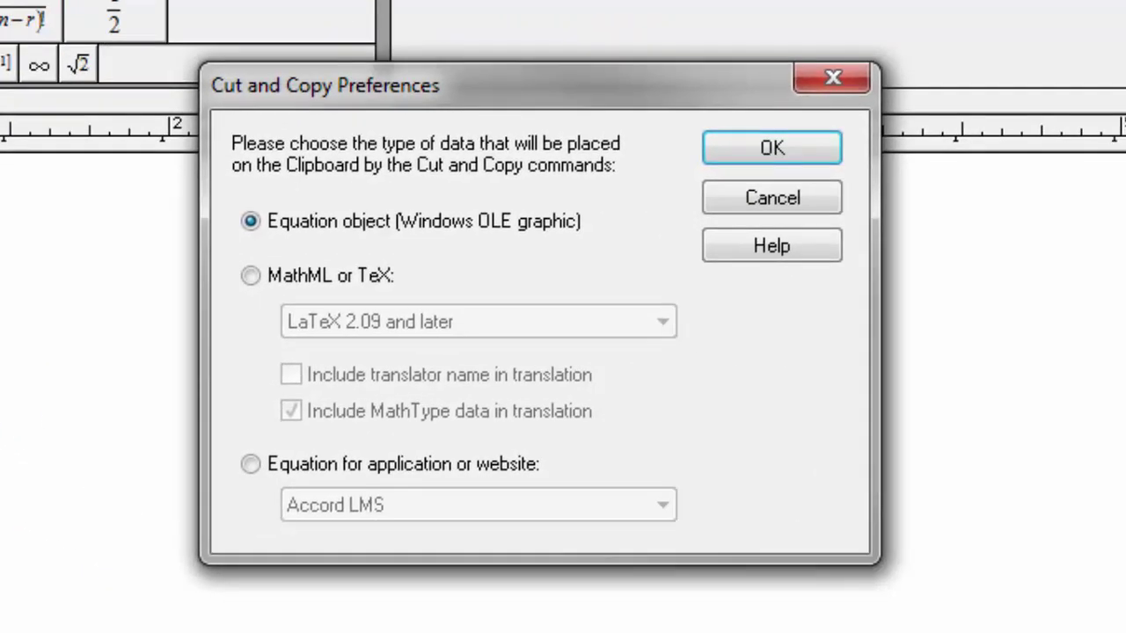
click(252, 277)
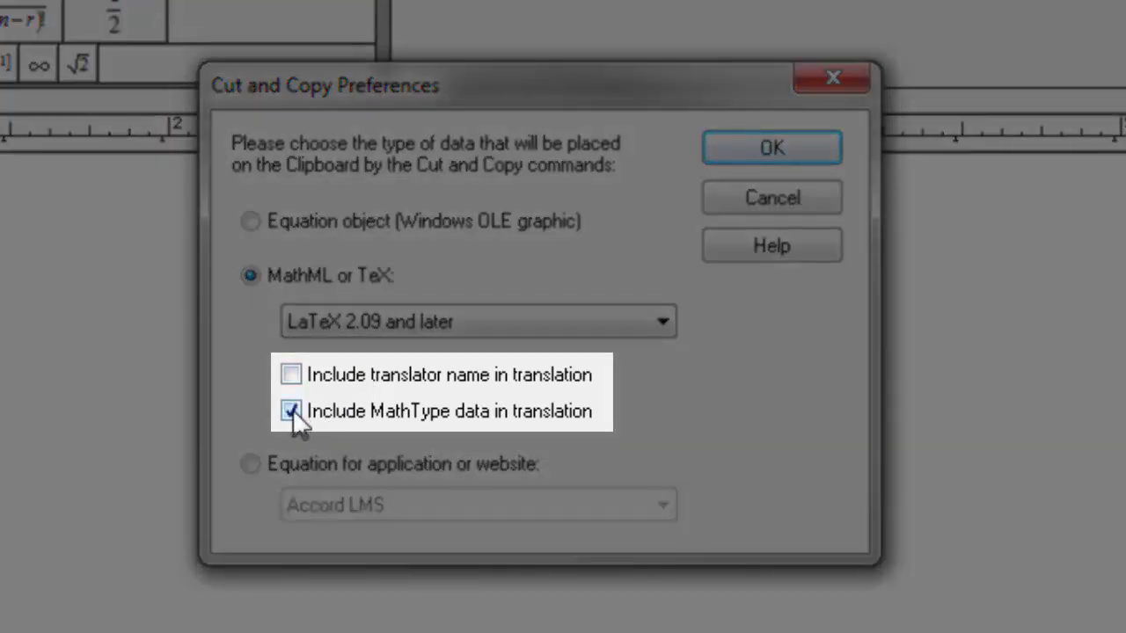
click(292, 411)
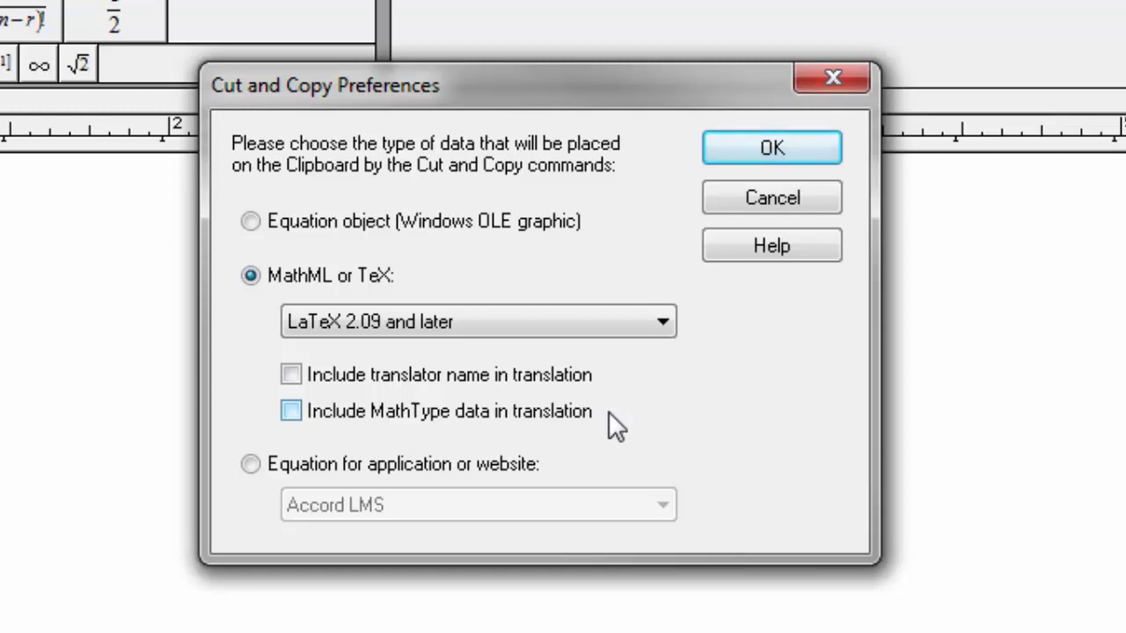
click(776, 147)
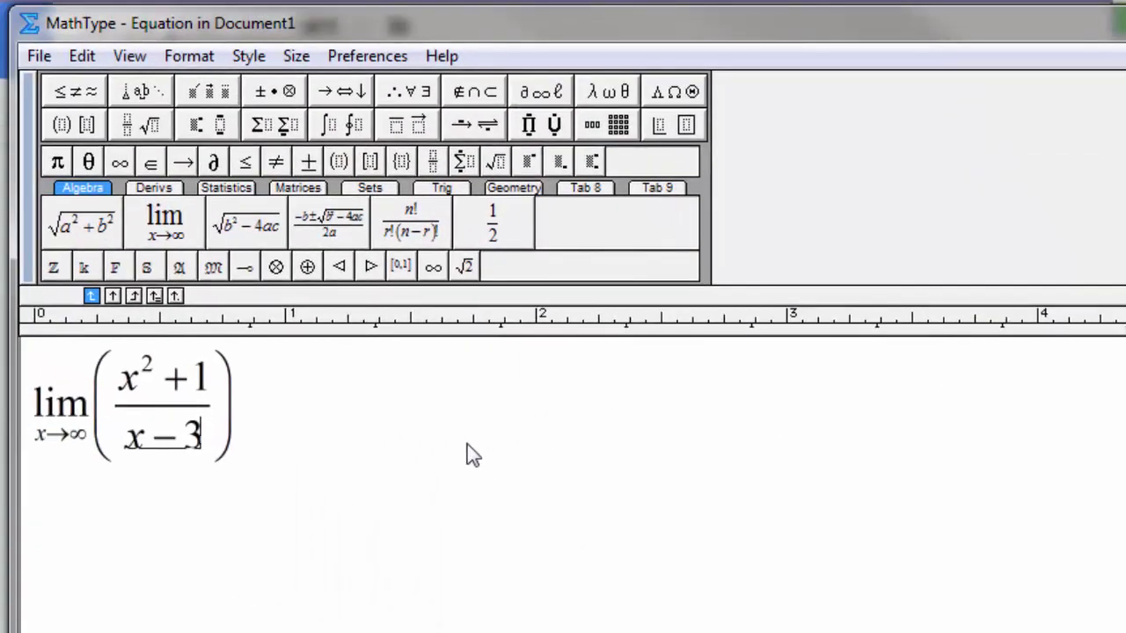
Select the entire limit equation in MathType and copy it
drag(305, 419, 32, 426)
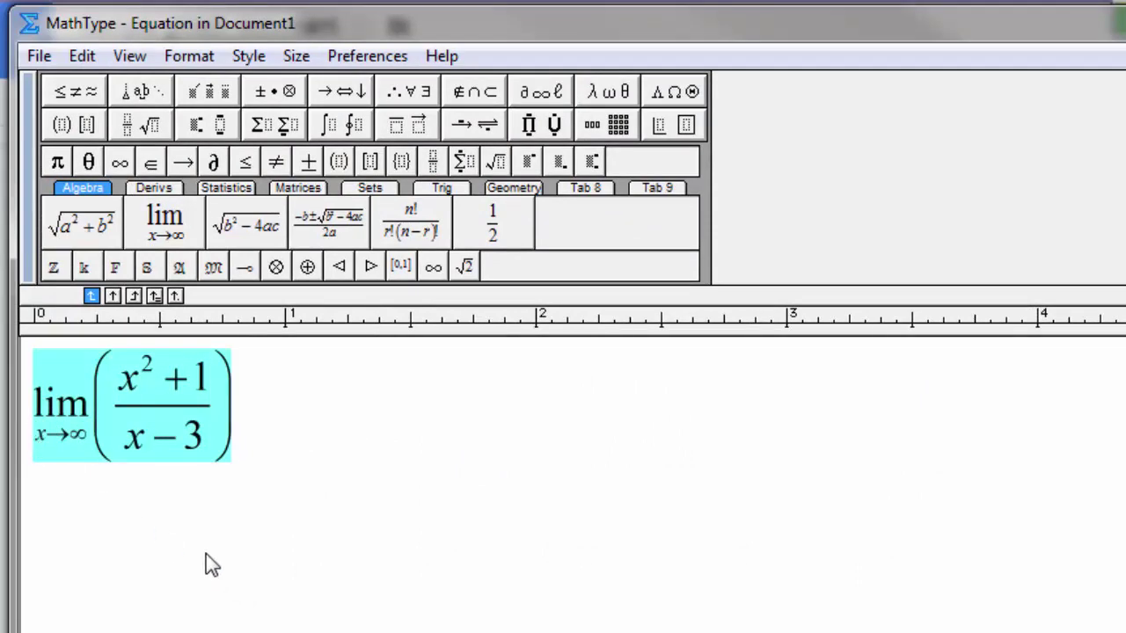
right_click(167, 412)
click(231, 463)
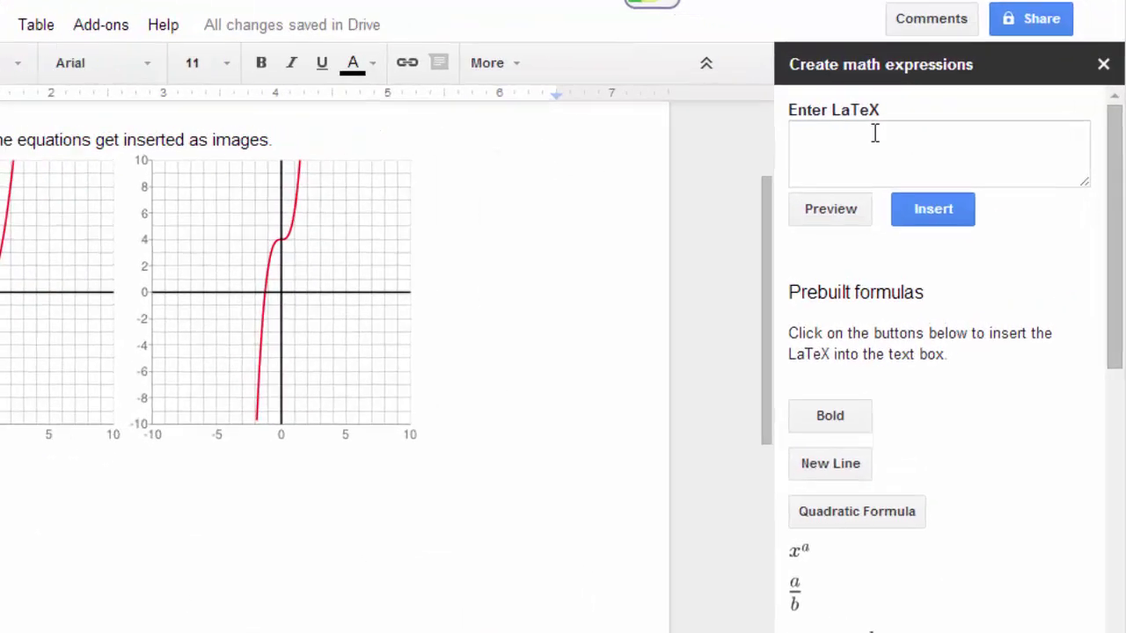
Paste the copied LaTeX into g(Math)'s Enter LaTeX box and preview it
click(936, 120)
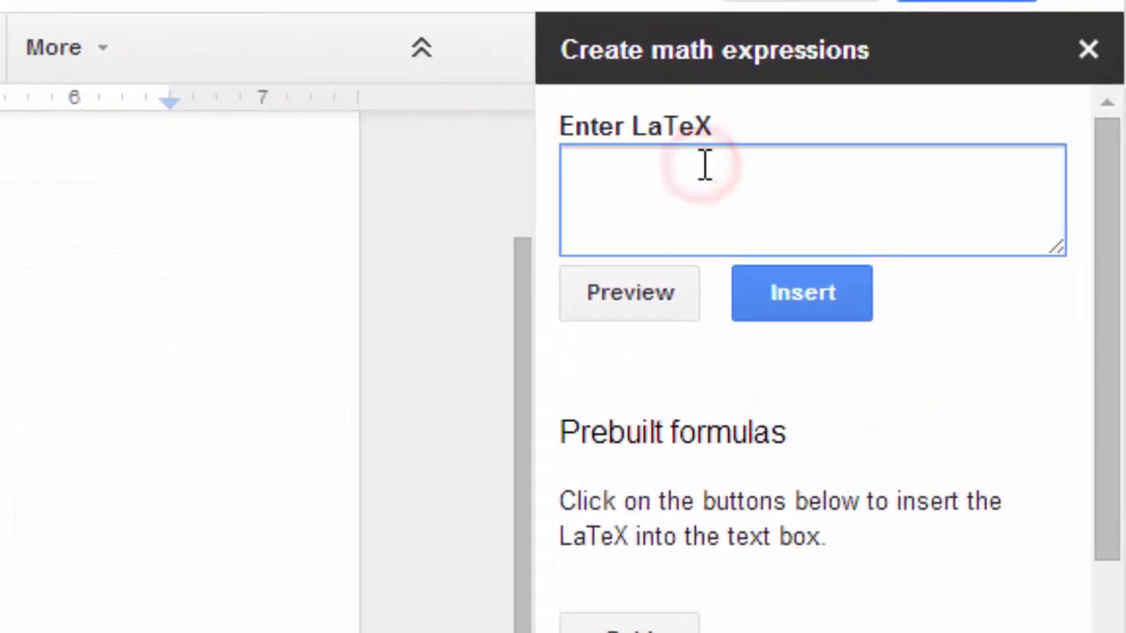
right_click(758, 155)
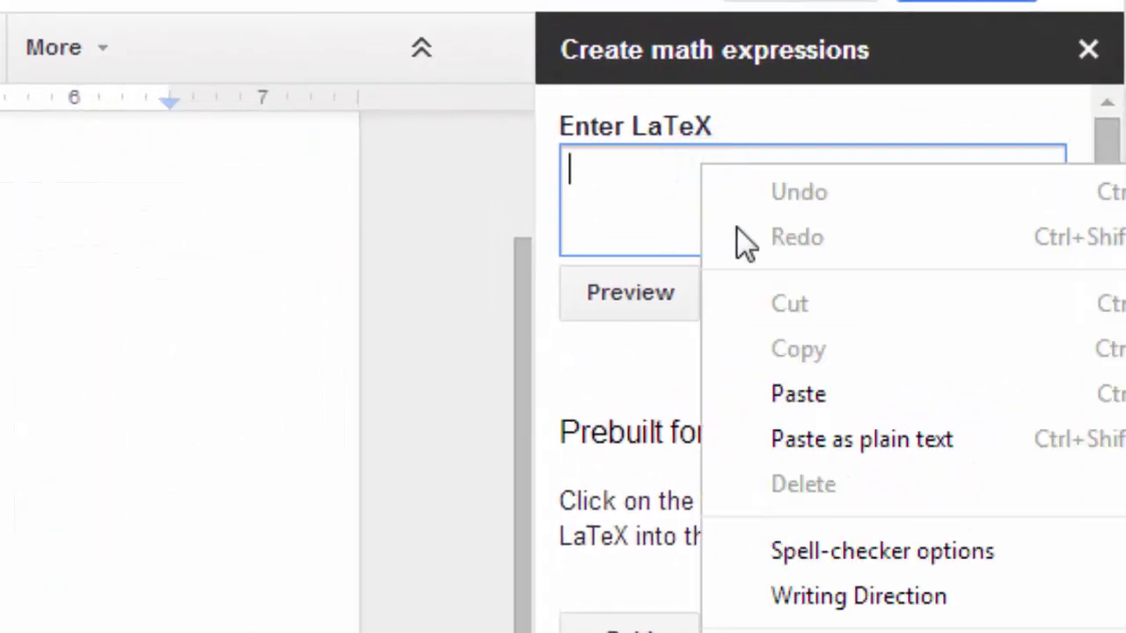
click(785, 393)
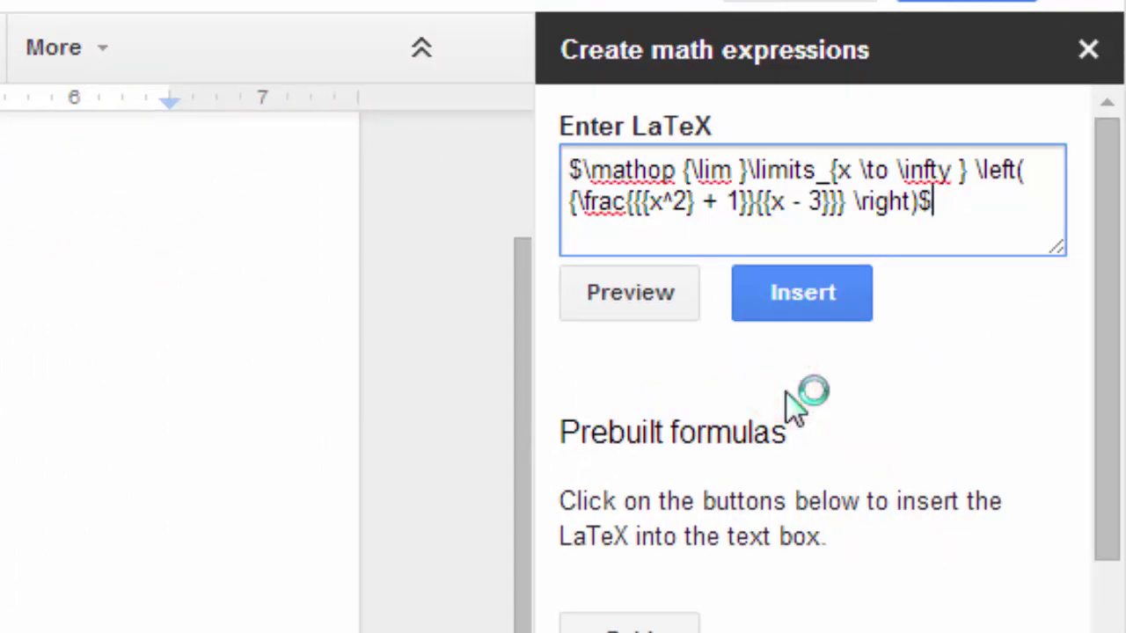
click(638, 302)
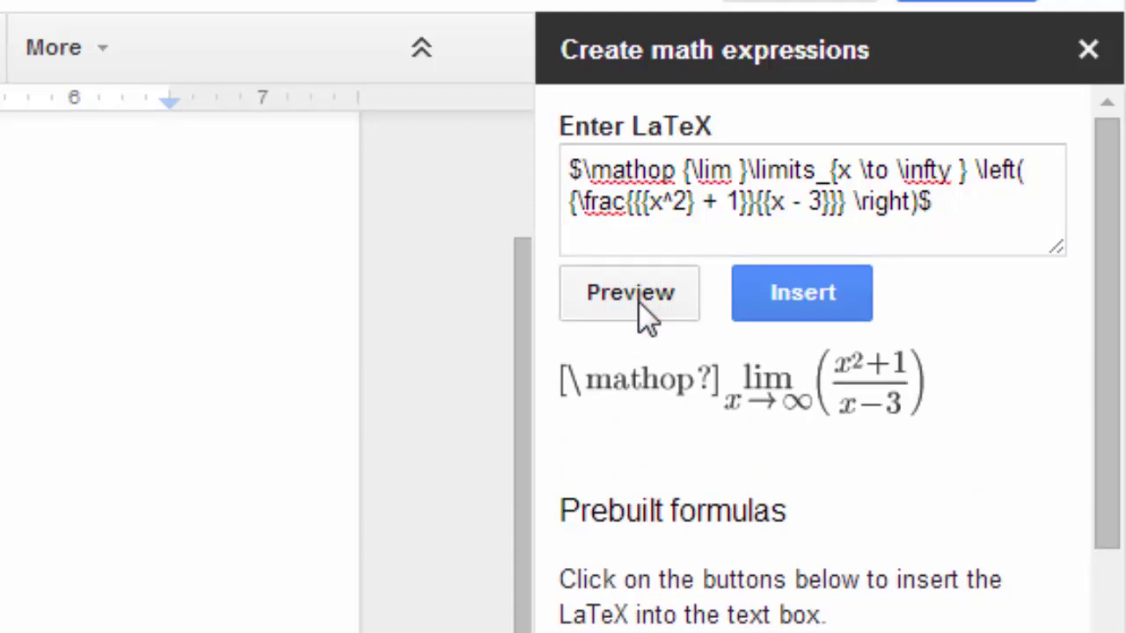
Delete the stray \mathop, re-preview, and insert the equation into the document
click(680, 168)
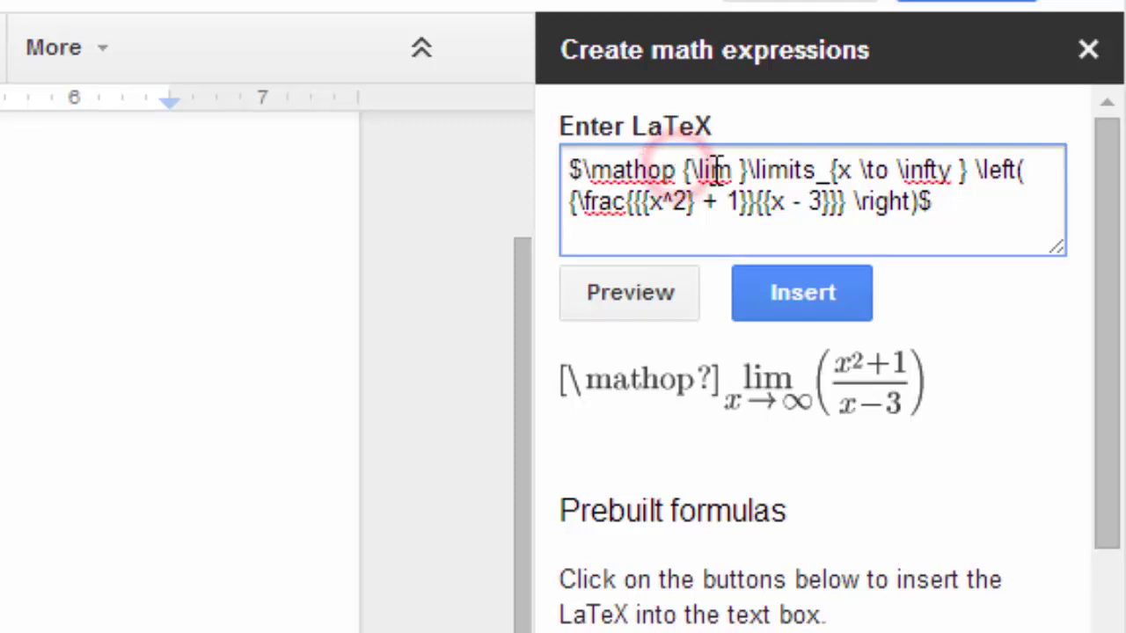
key(BackSpace)
key(BackSpace)
key(BackSpace)
key(BackSpace)
key(BackSpace)
key(BackSpace)
key(BackSpace)
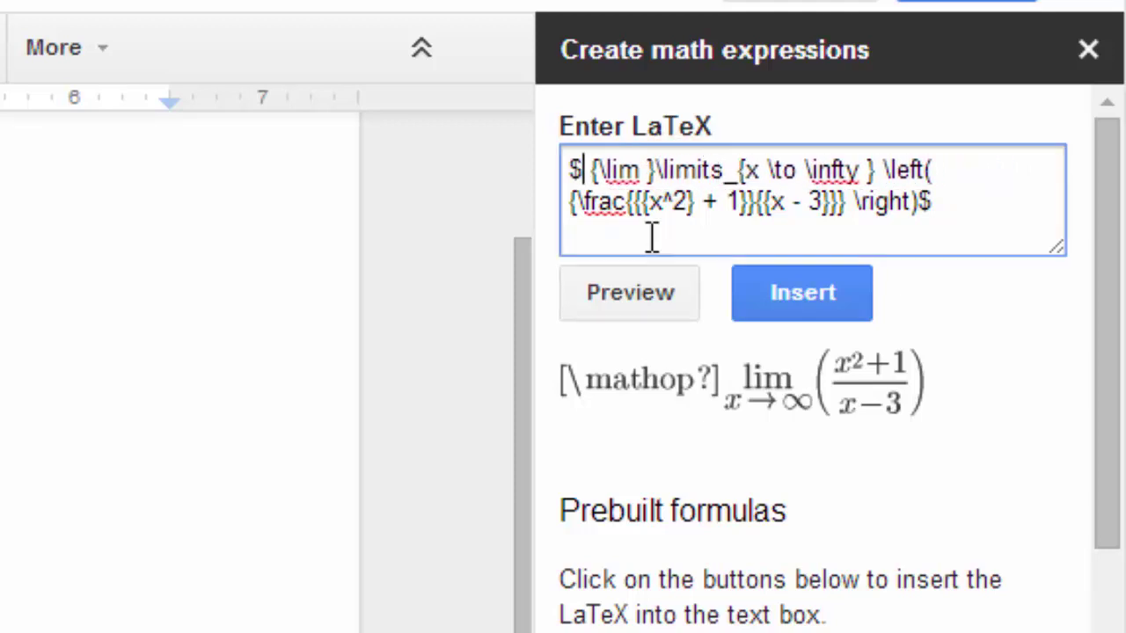
click(654, 293)
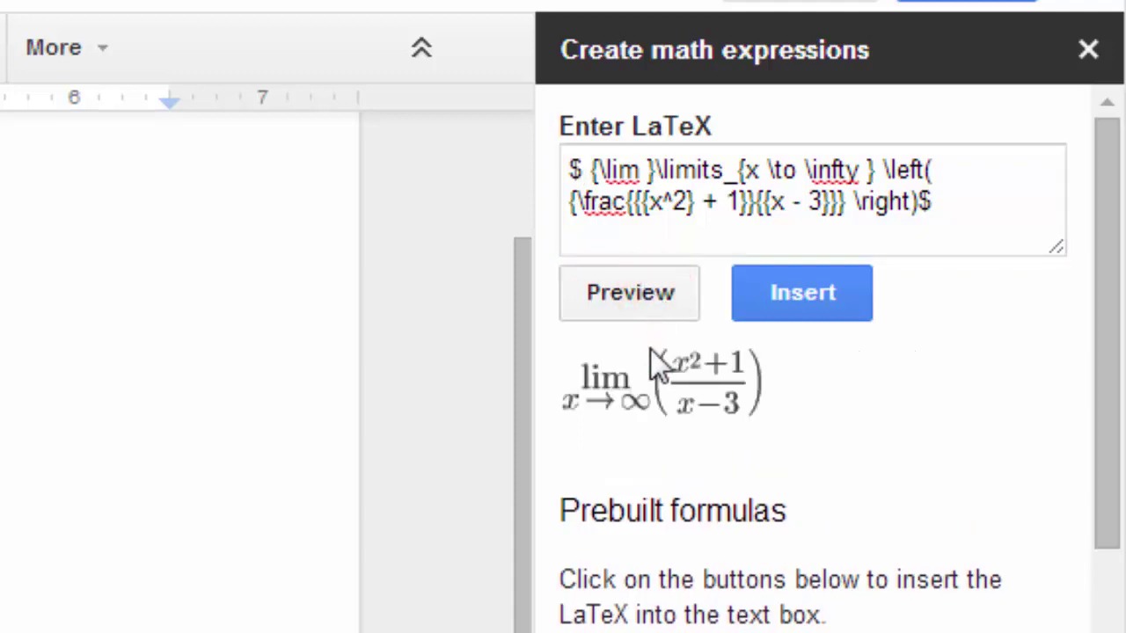
click(809, 296)
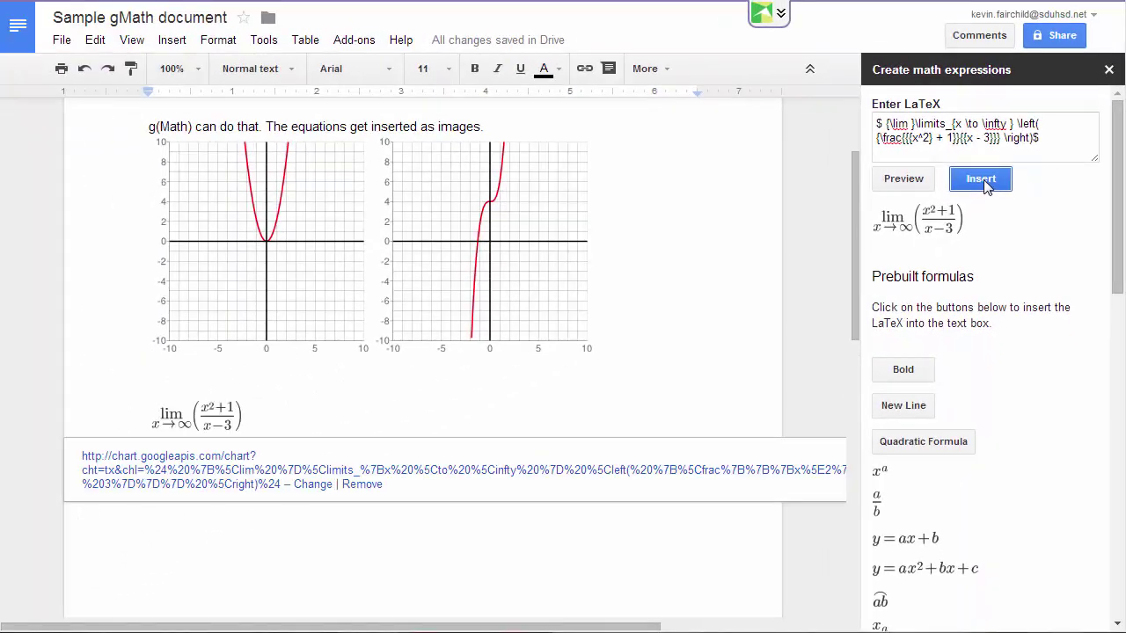
Close the link bubble beneath the inserted x−3 equation image
click(632, 380)
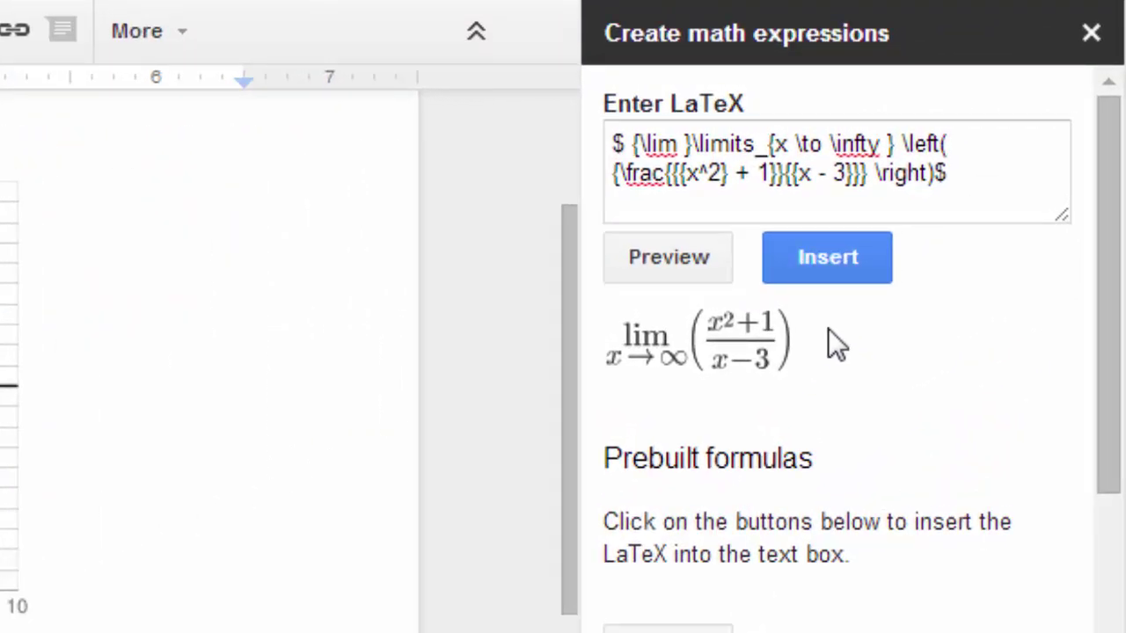
Change the LaTeX denominator from x−3 to x−5, preview it, and insert the new equation
click(843, 173)
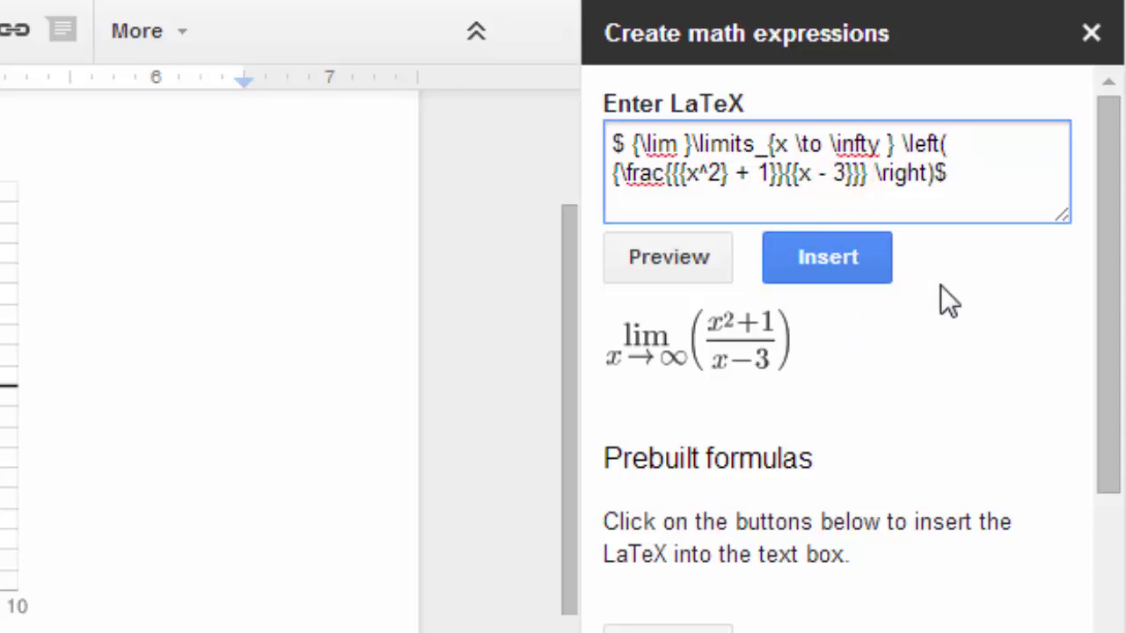
key(BackSpace)
text(5)
click(678, 265)
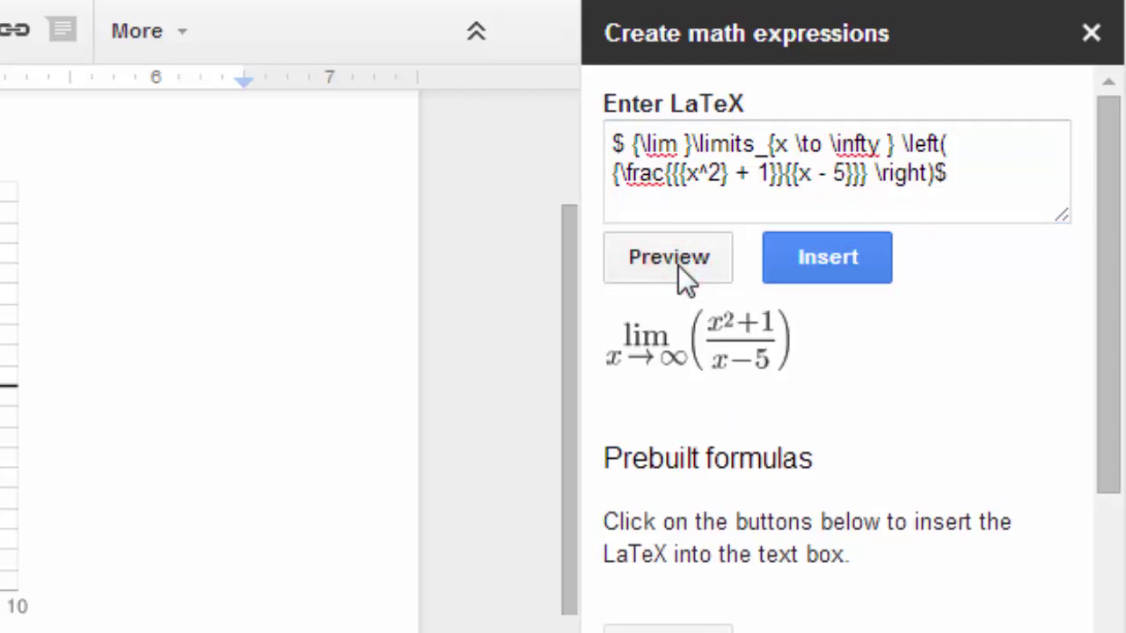
click(827, 266)
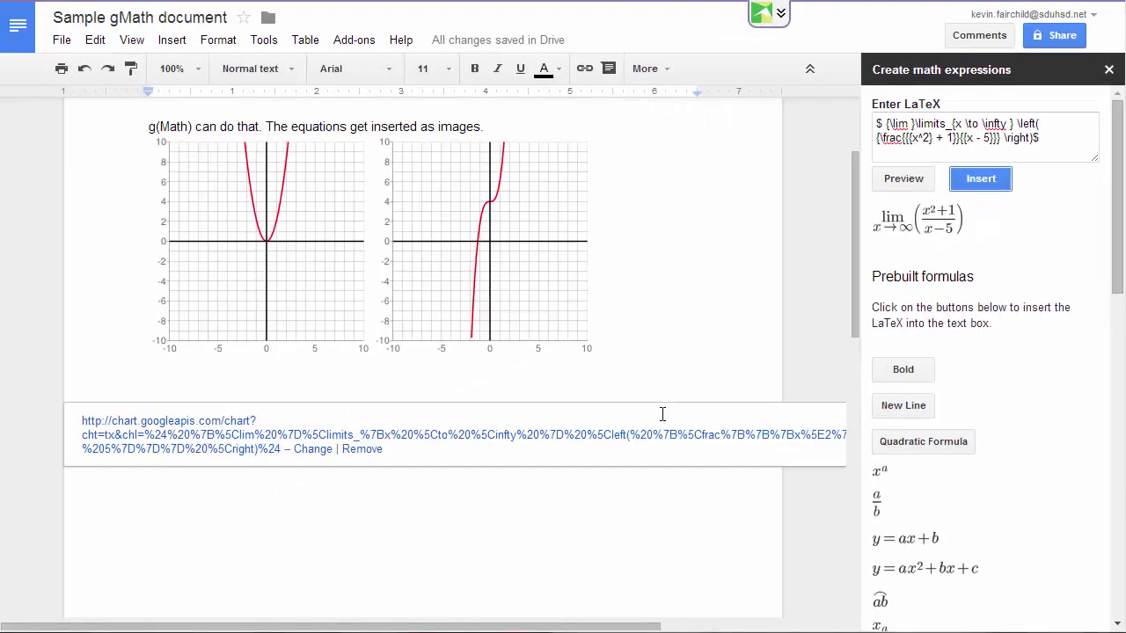
Delete the old x−3 equation image below the graphs
click(500, 517)
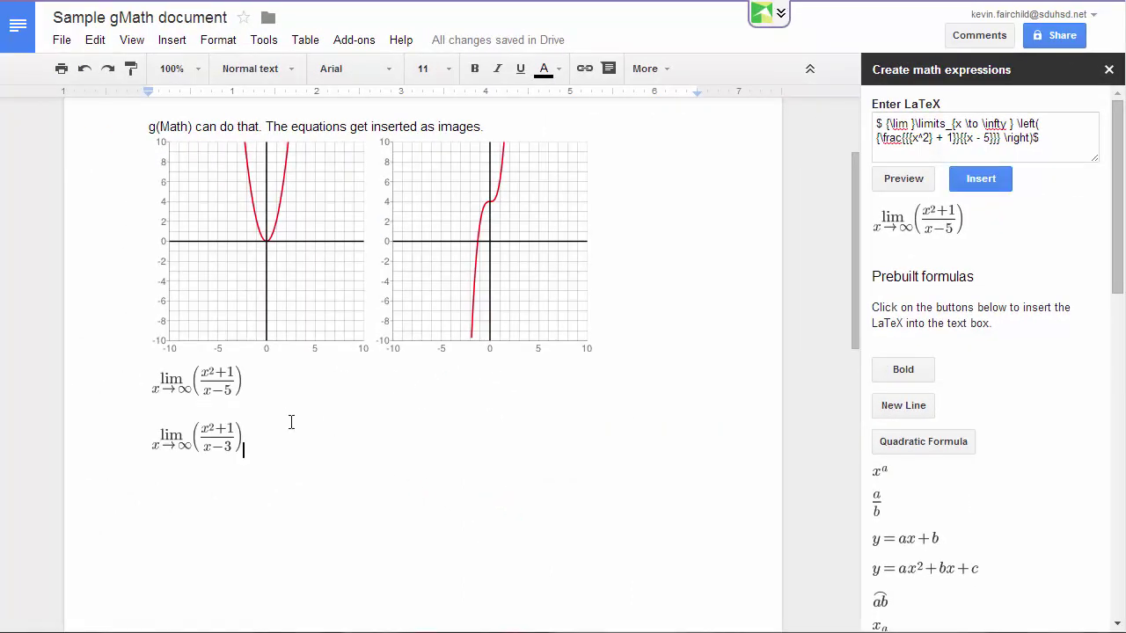
click(209, 436)
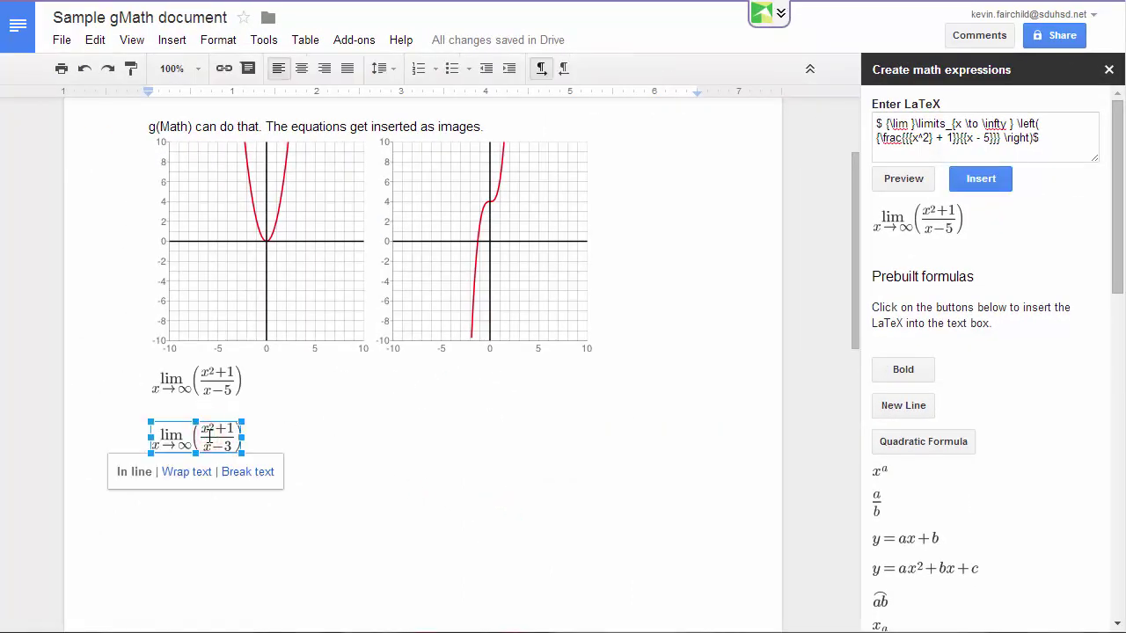
key(Delete)
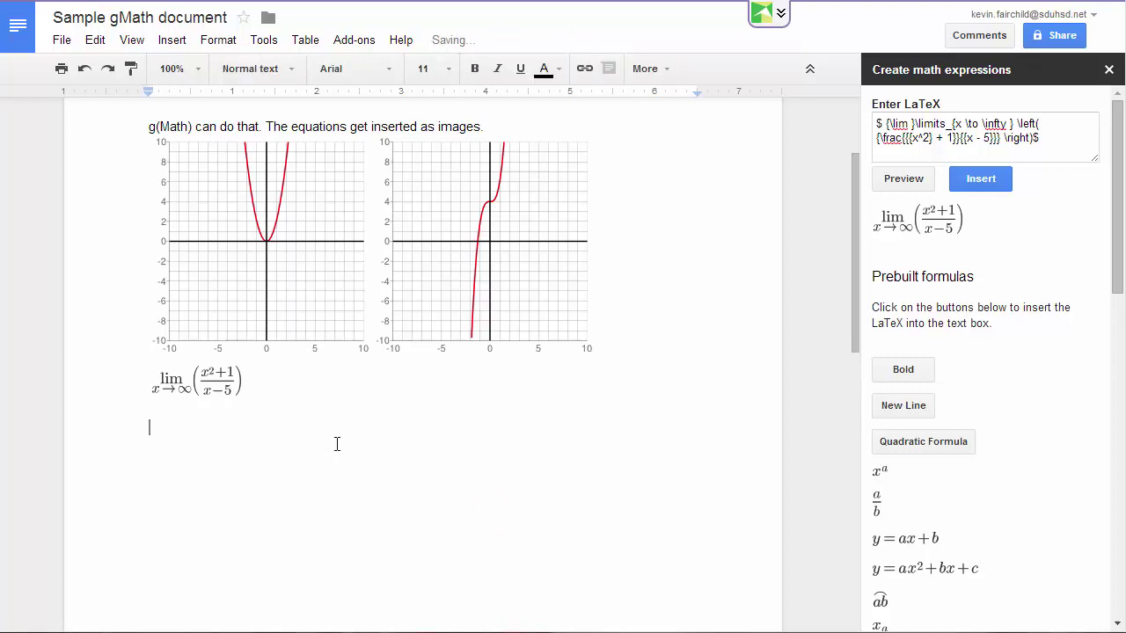